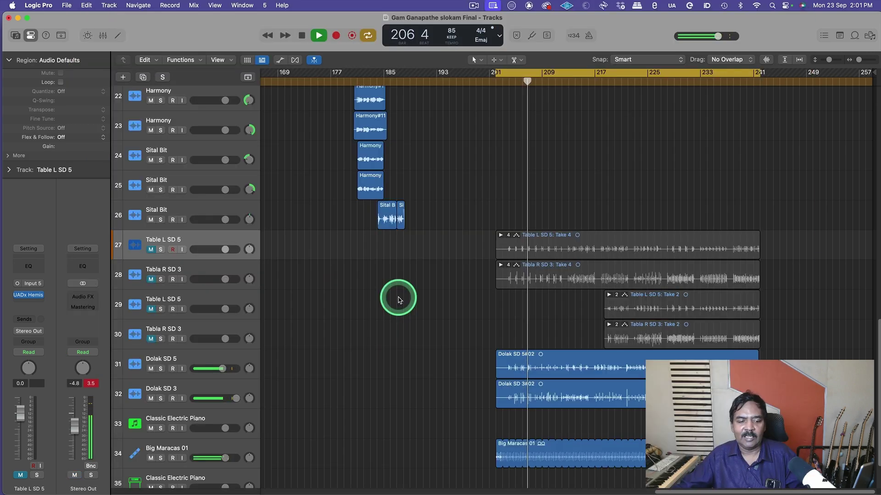
Solo the Dolak SD 5 and Dolak SD 3 tracks during playback to hear the pair together.
click(218, 361)
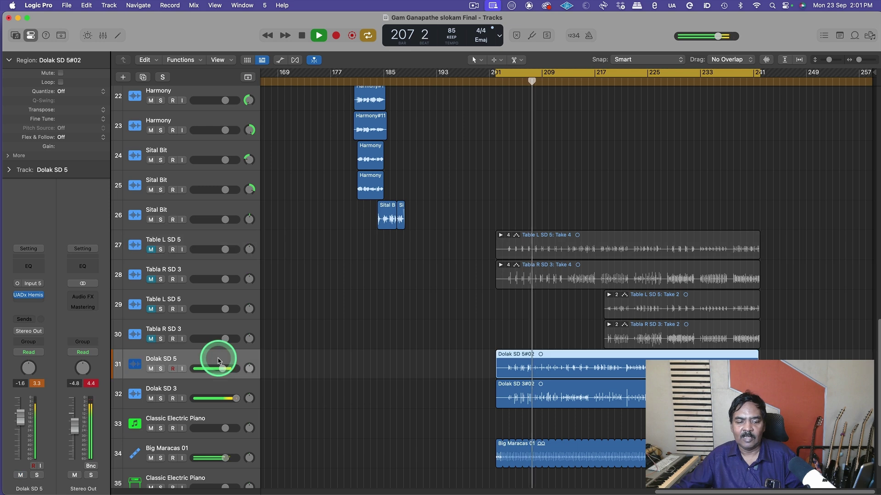
click(225, 390)
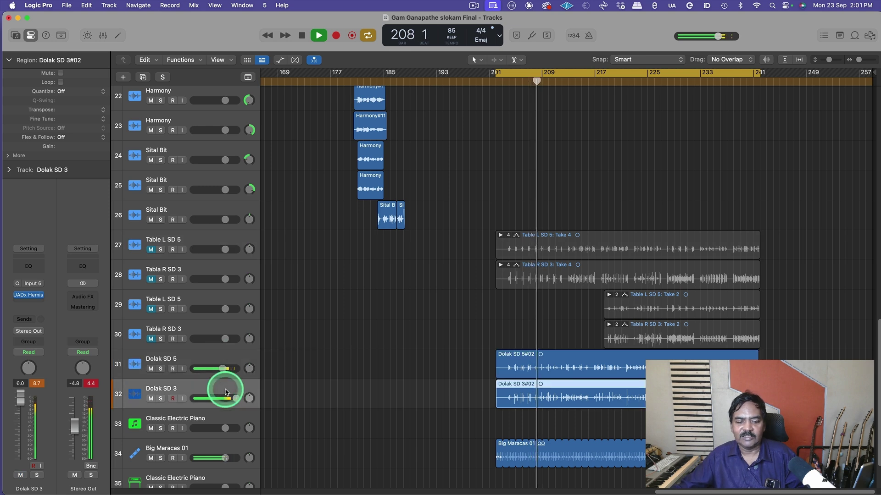
click(196, 360)
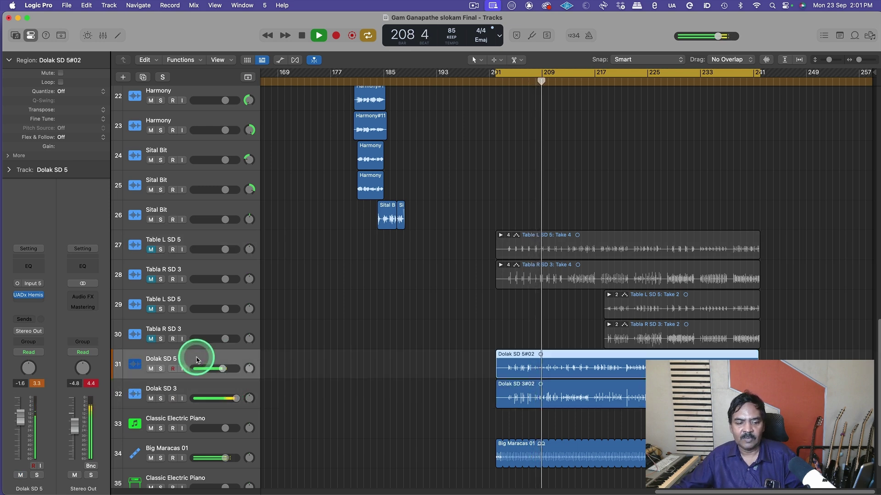
click(161, 369)
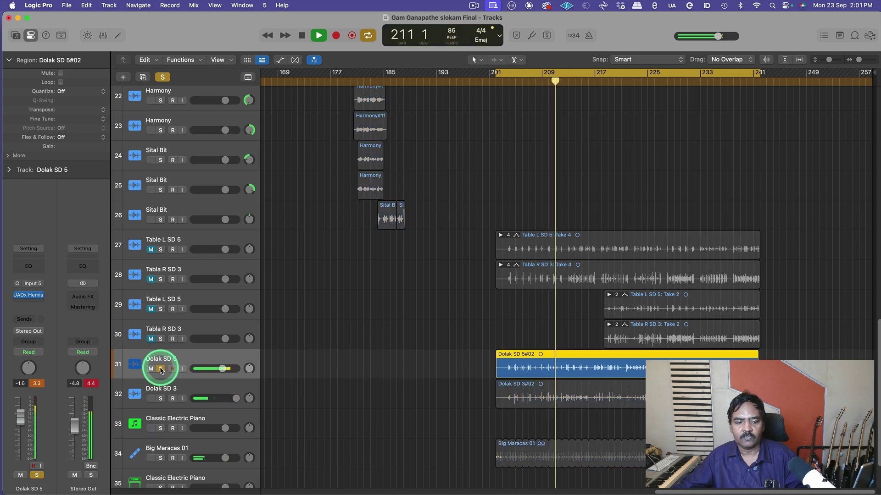
click(162, 399)
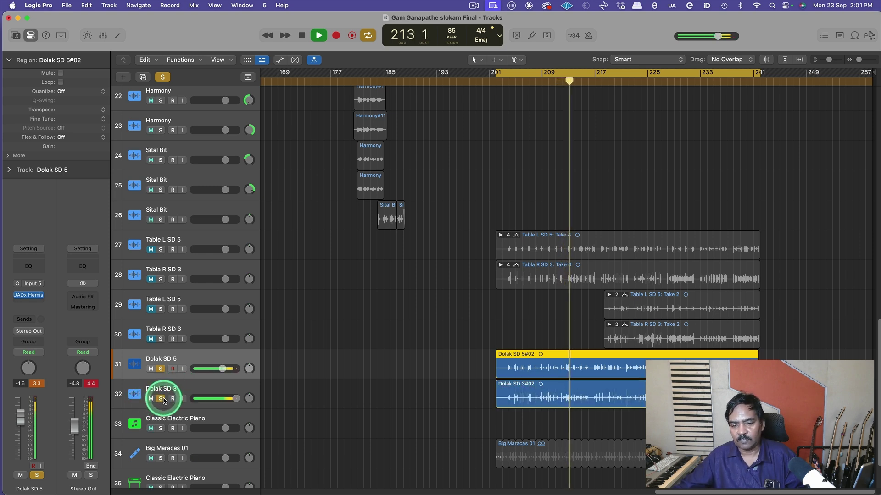
Compare the dolak pair with Dolak SD 3 alone by toggling the Dolak SD 5 solo off and on, and stop playback.
click(150, 369)
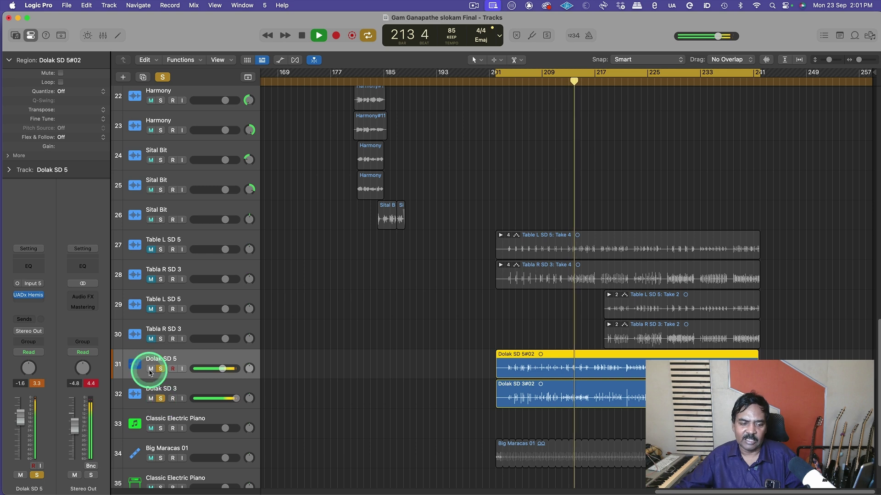
click(160, 370)
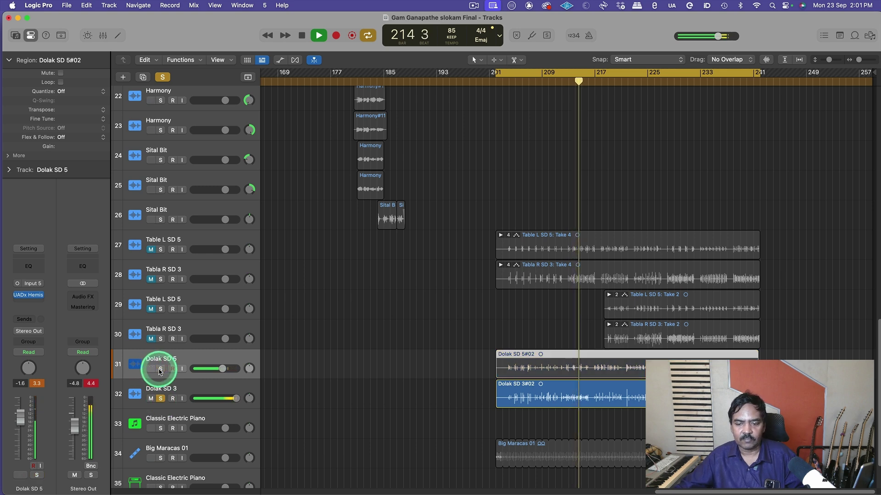
click(160, 370)
key(space)
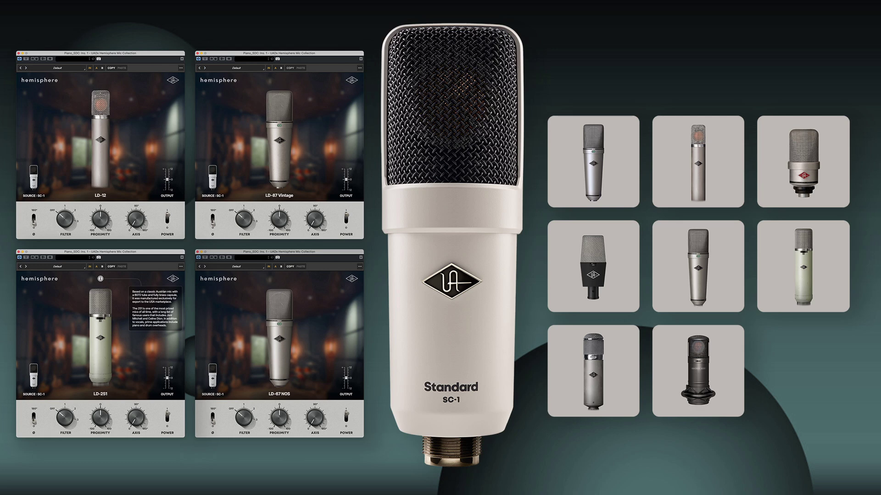
Remove the solo from the Dolak SD 3 track.
click(160, 370)
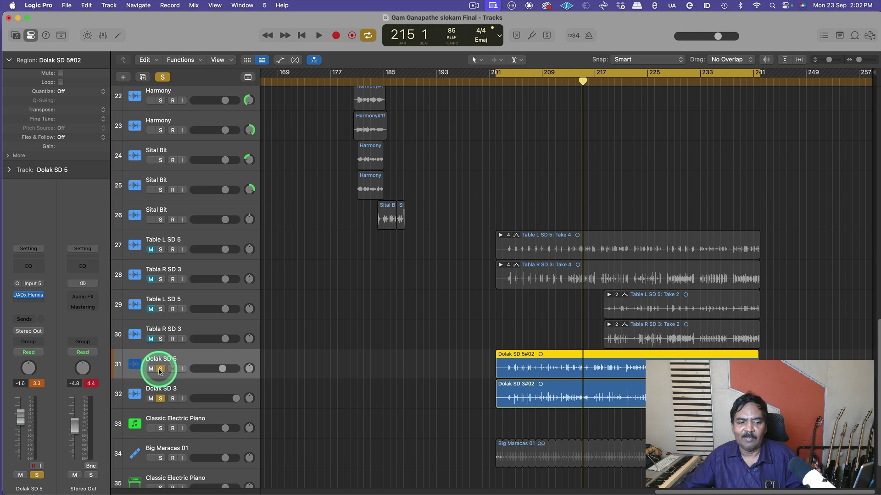
mouse_move(175, 361)
mouse_down()
mouse_move(154, 370)
mouse_move(157, 384)
mouse_up()
click(161, 389)
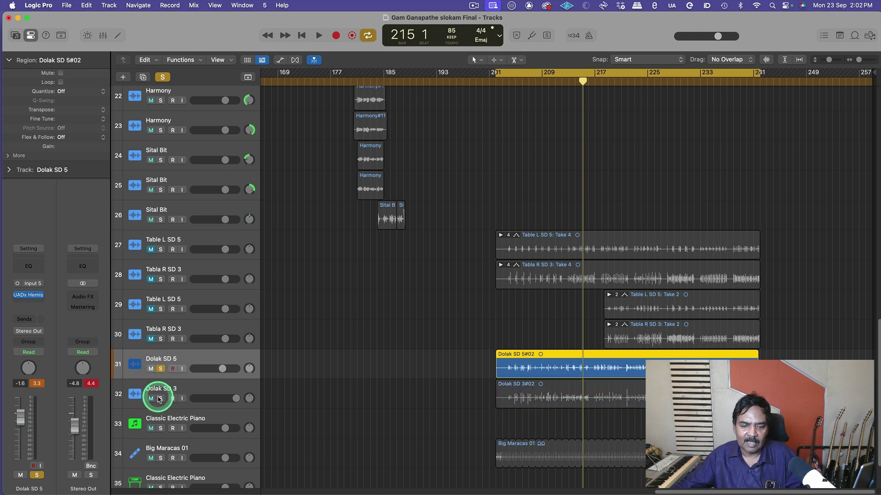
Open the UADx Hemisphere plug-in of the Dolak SD 5 track and select SD-5 as the source mic.
click(30, 295)
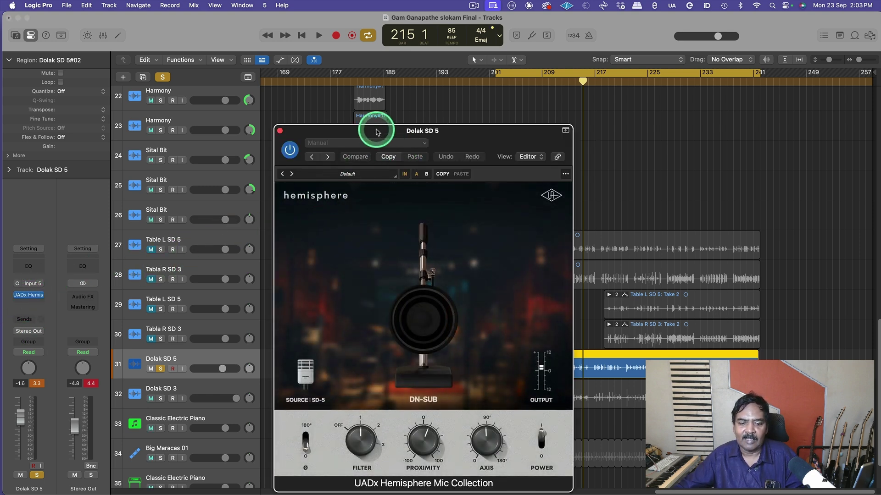
click(305, 374)
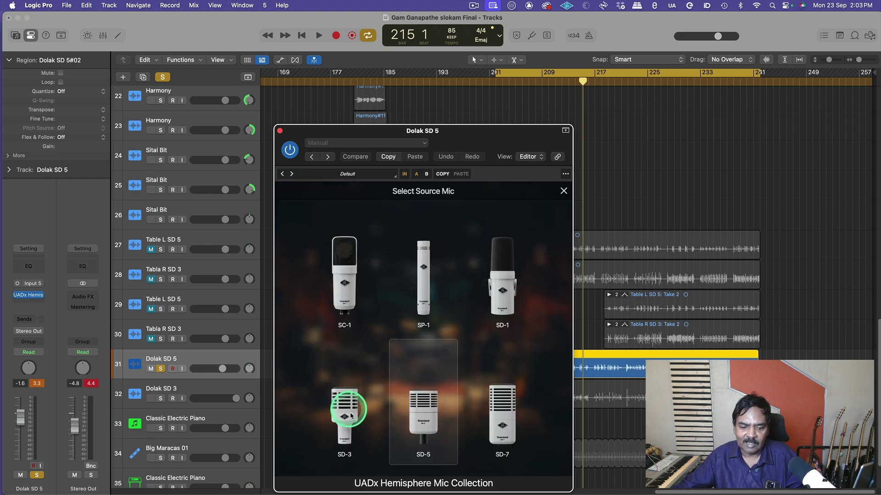
click(425, 406)
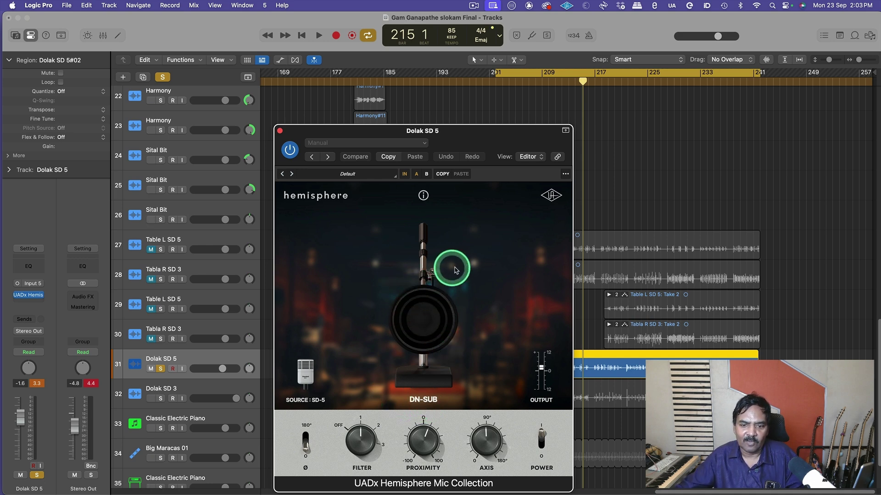
Look through the modelled mics available for the SD-5 source, from DN-12A through DN-112, DN-52 and DN-6 back to DN-SUB.
click(475, 298)
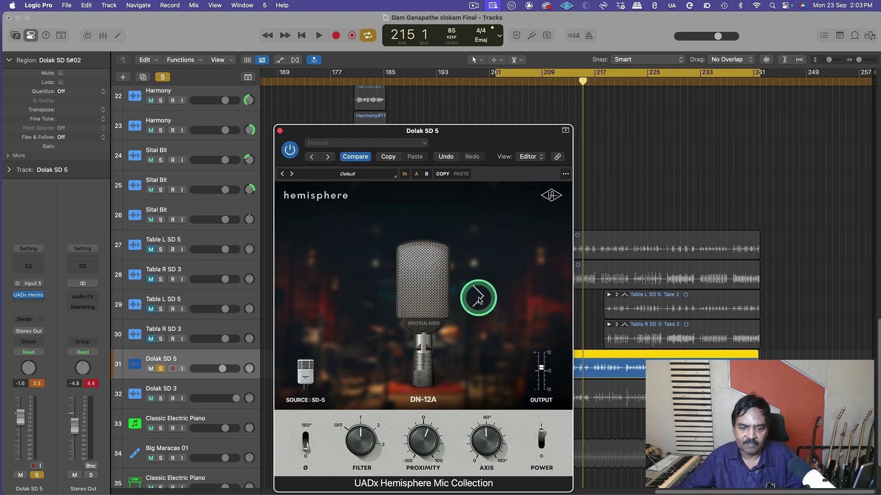
click(479, 300)
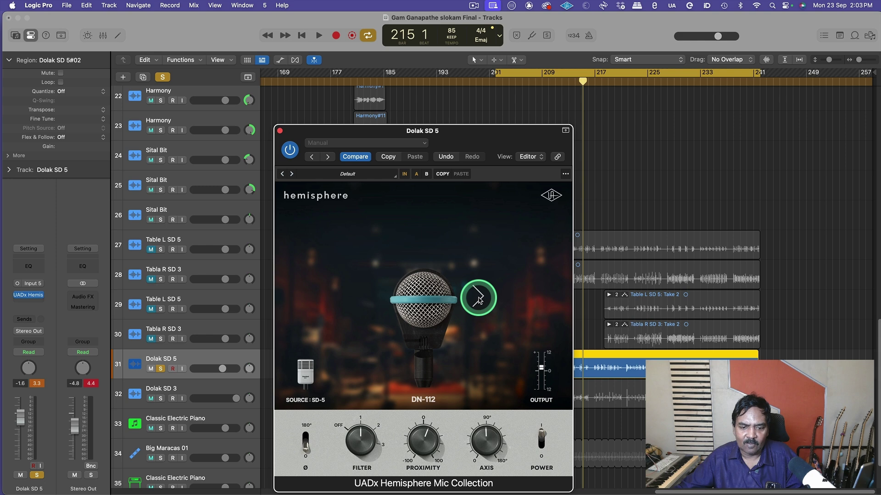
click(481, 299)
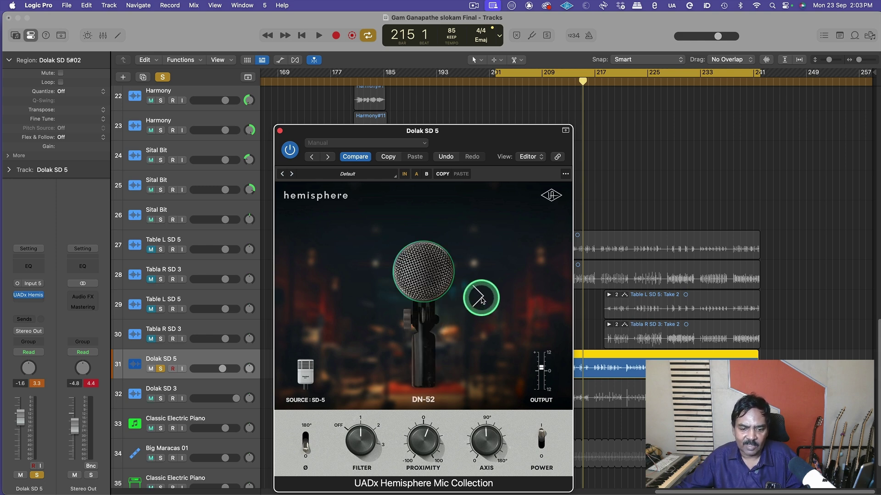
click(479, 300)
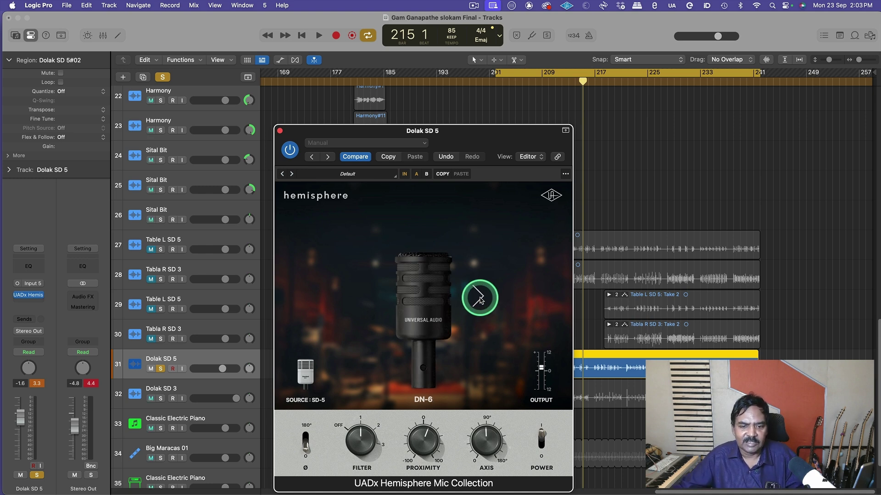
click(479, 300)
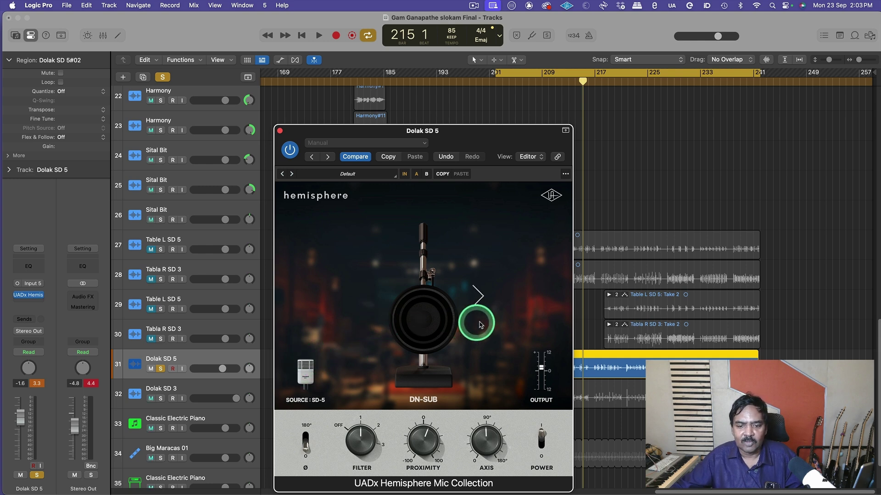
Choose the DN-12A mic model and raise the plug-in's output slightly while playing the soloed track.
click(478, 298)
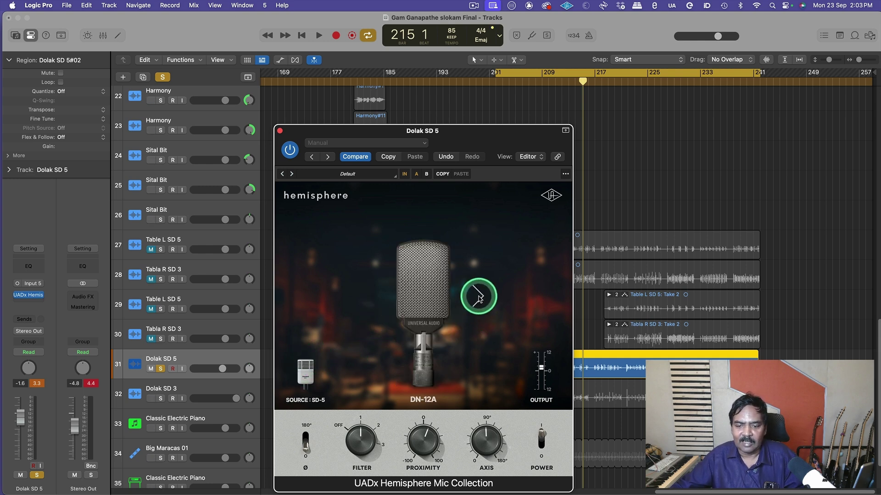
key(space)
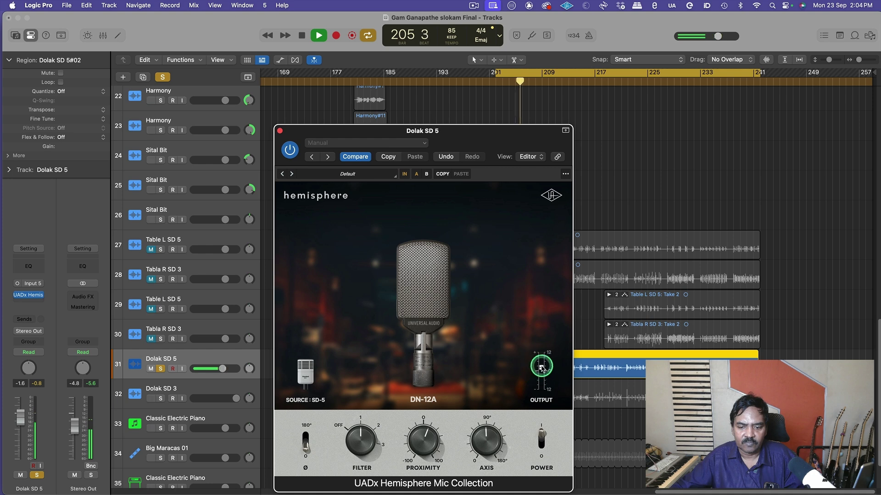
drag(542, 369, 543, 365)
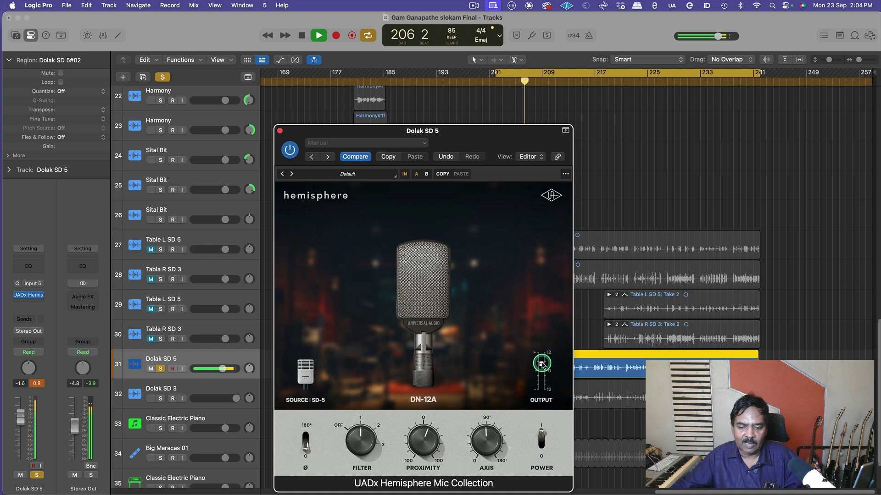
Try out the mic model's Proximity control, setting it slightly above 0, and rotate the Axis beyond 90°.
click(427, 435)
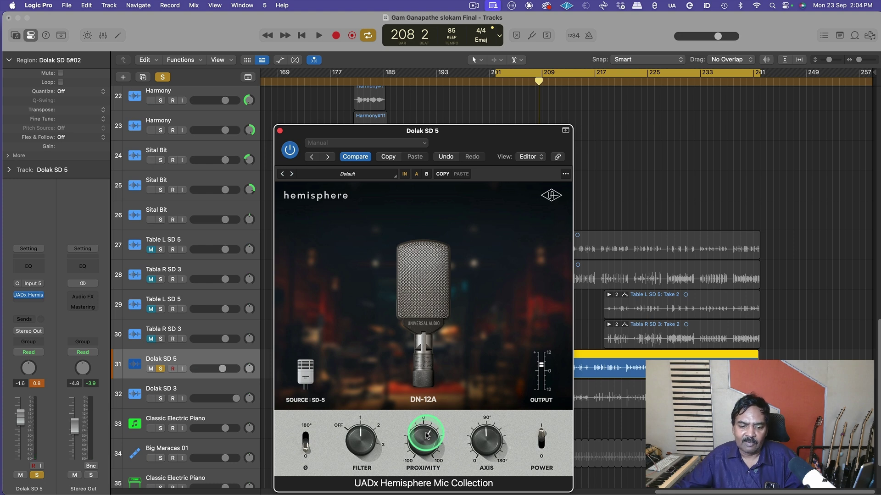
click(426, 433)
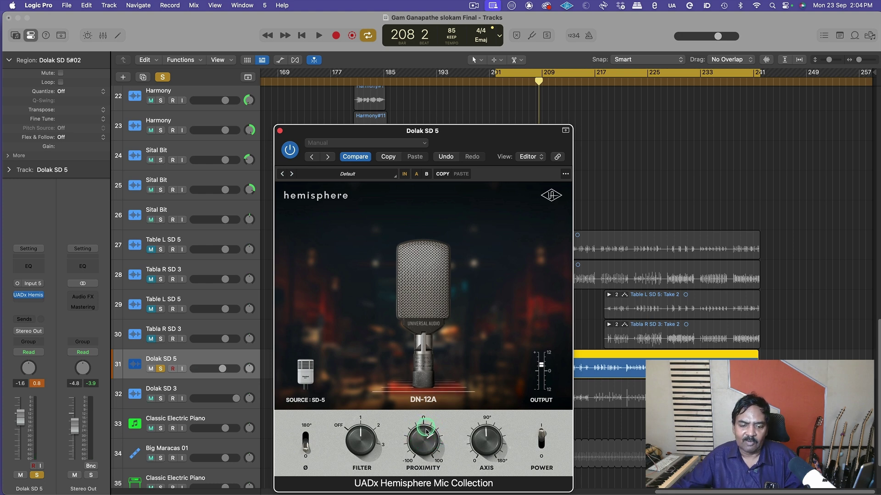
click(426, 433)
drag(424, 432, 425, 427)
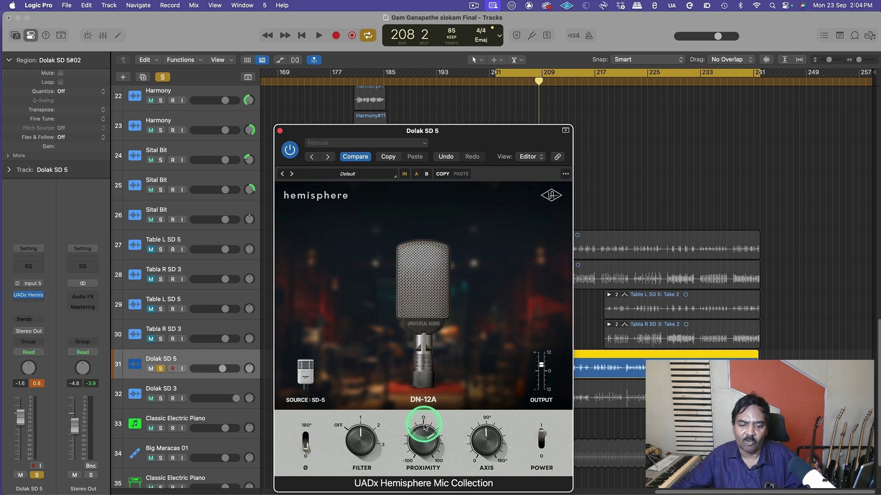
drag(425, 434, 424, 439)
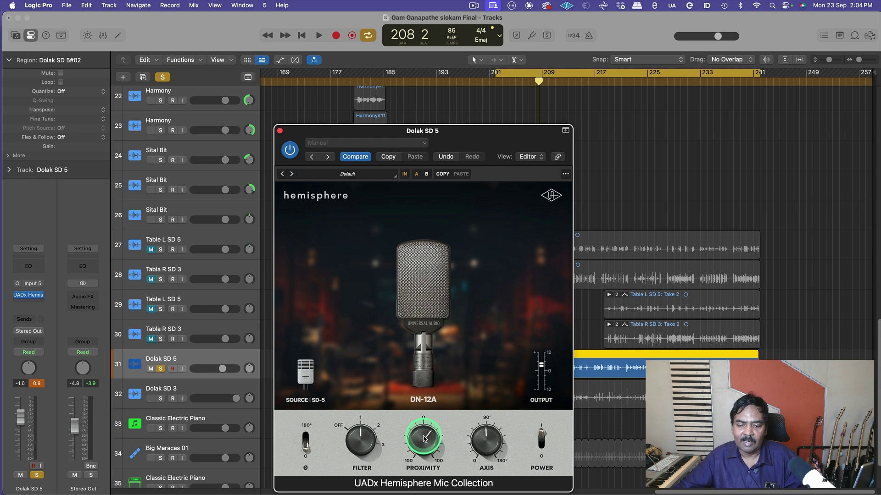
click(424, 439)
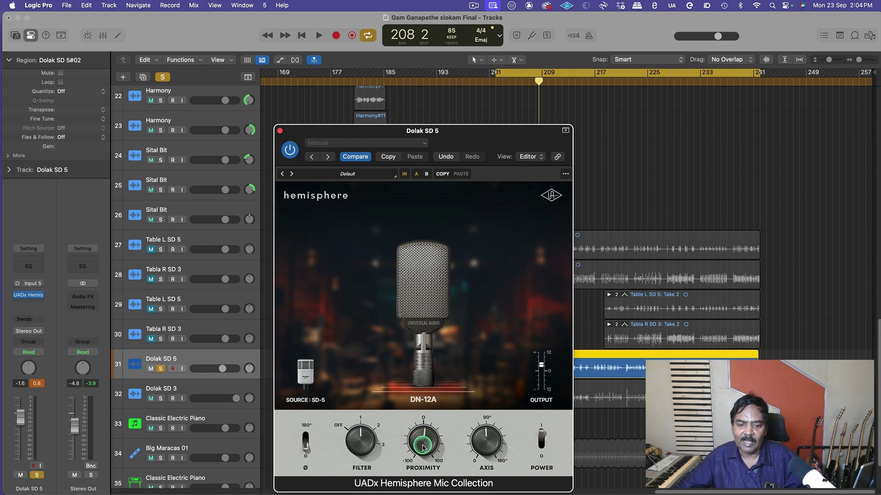
click(488, 437)
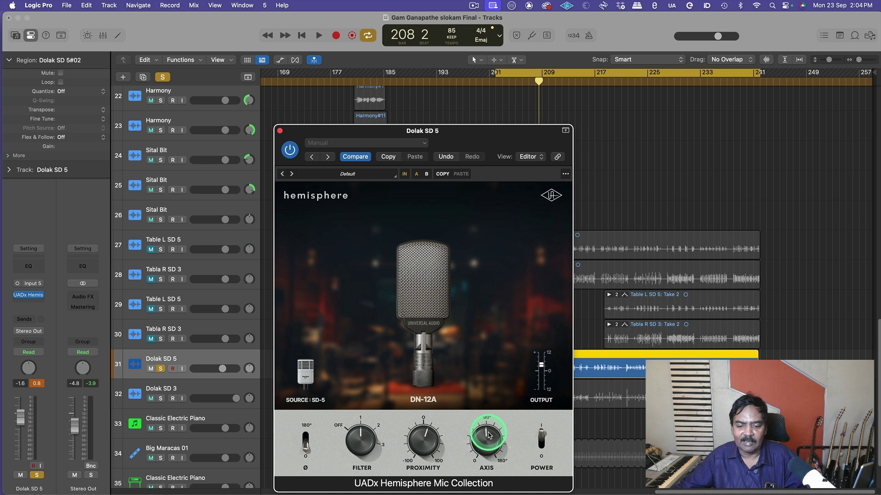
drag(489, 436, 461, 435)
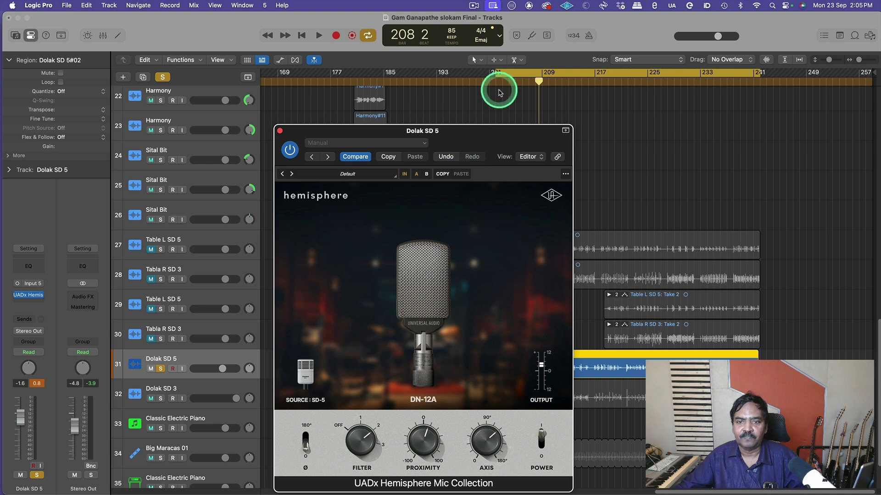
Turn off cycle mode, play the soloed dolak with the adjusted mic settings, and switch the mic model to DN-112.
click(508, 72)
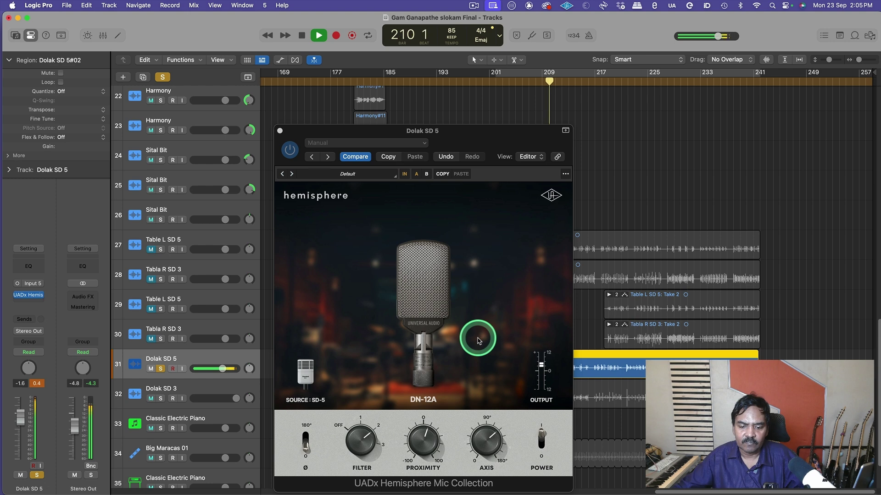
click(423, 443)
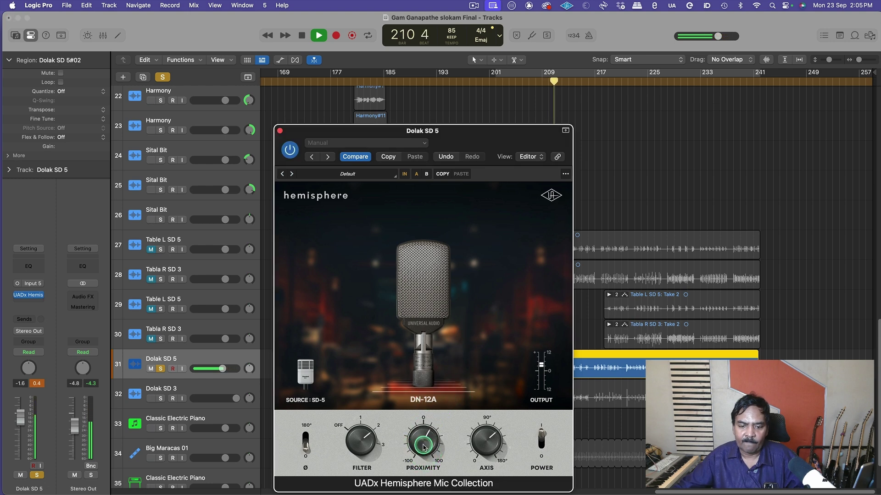
click(477, 299)
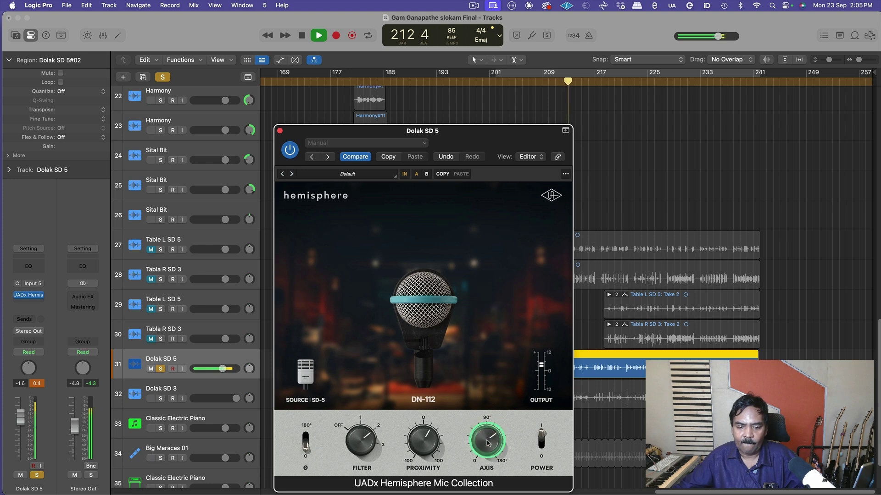
Raise the plug-in's output a little more and audition the DN-52 and DN-6 models, ending on DN-SUB.
click(361, 443)
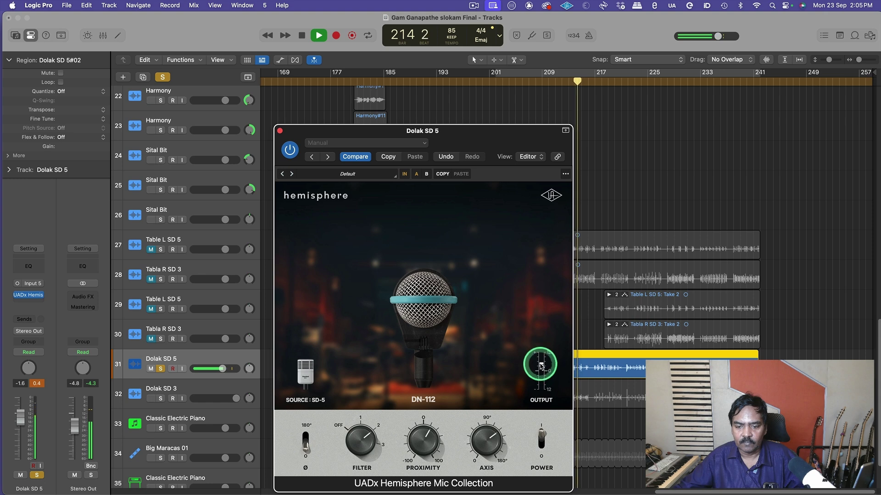
click(475, 311)
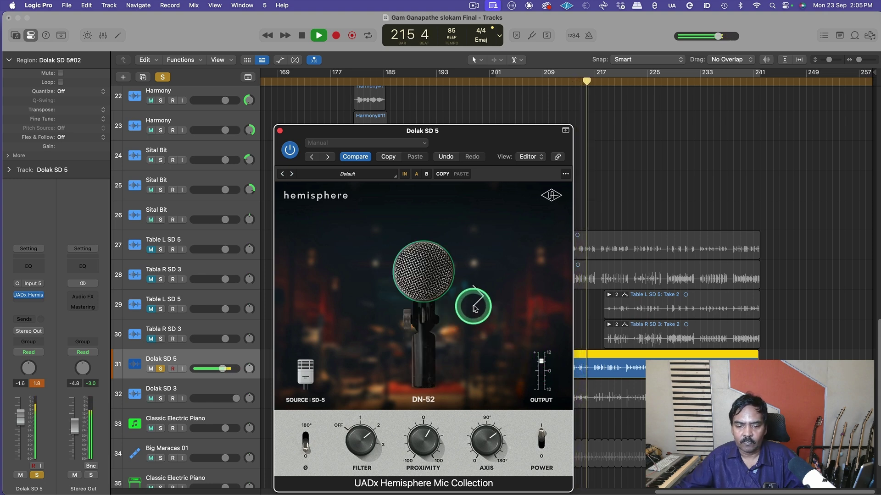
click(475, 309)
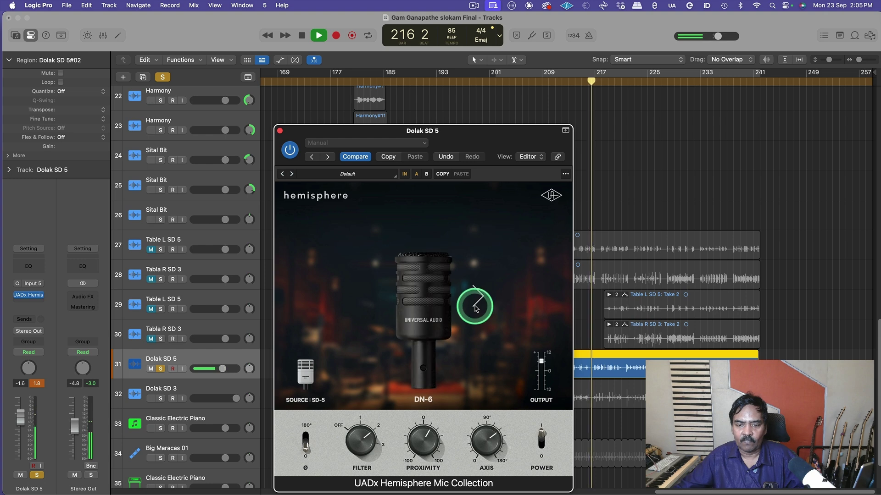
click(475, 308)
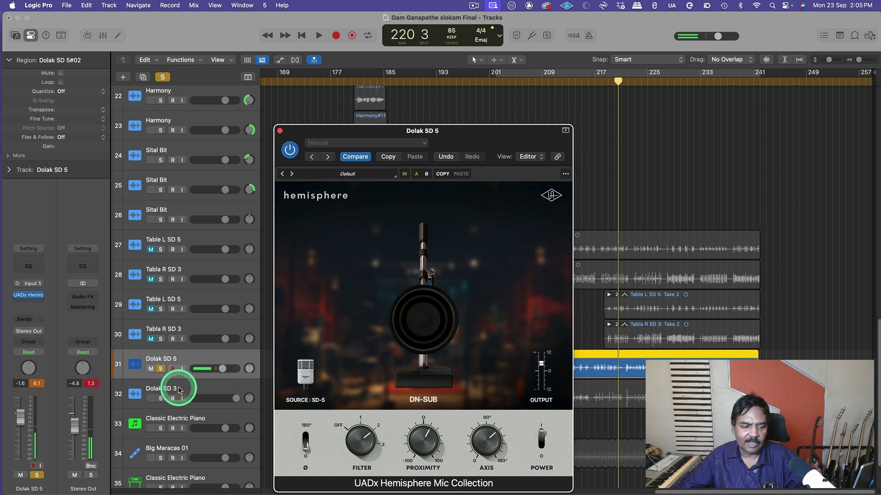
Solo the Dolak SD 3 track alongside Dolak SD 5 and play a short passage of both.
click(161, 399)
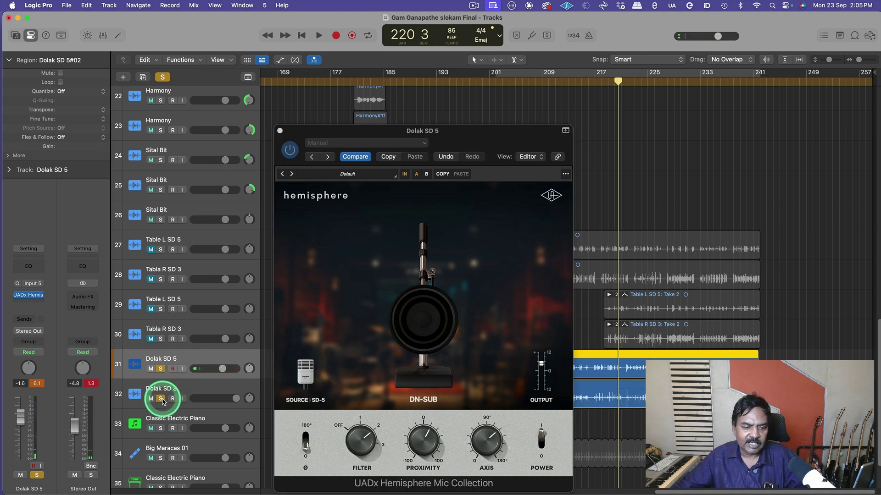
key(space)
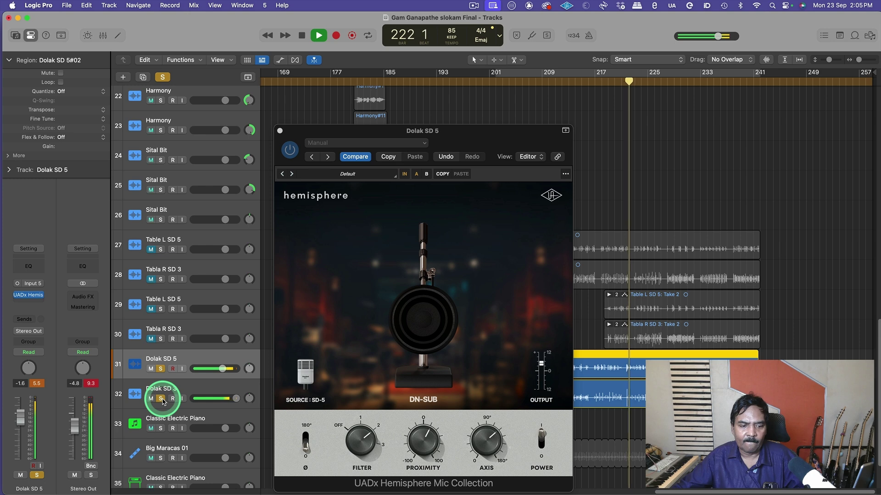
click(163, 400)
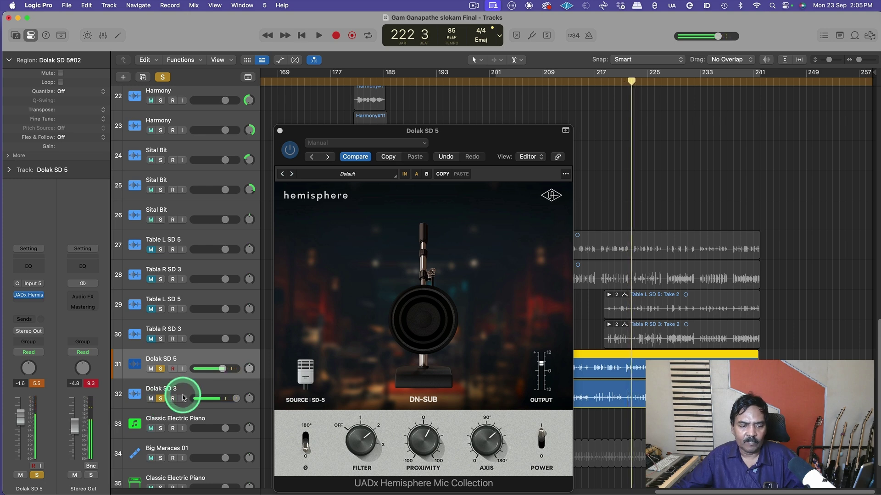
Open the Hemisphere plug-in of the Dolak SD 3 track and place its window beside the Dolak SD 5 one.
click(187, 390)
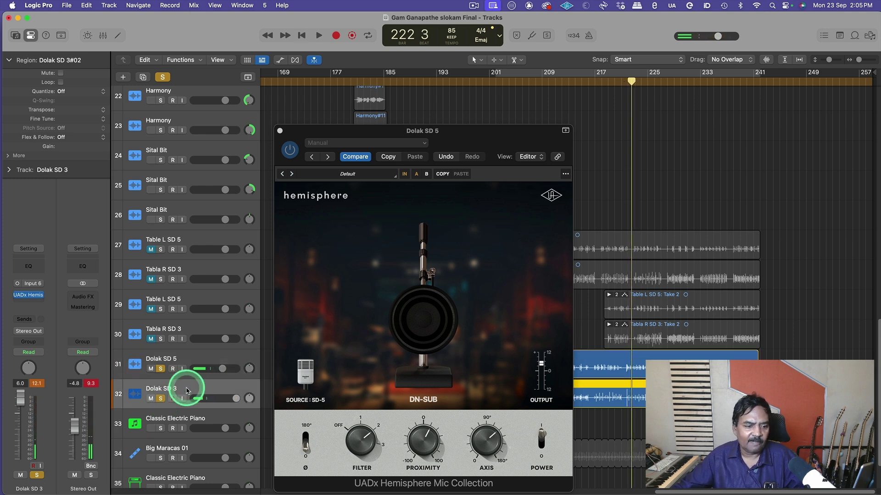
click(28, 295)
drag(350, 140, 431, 129)
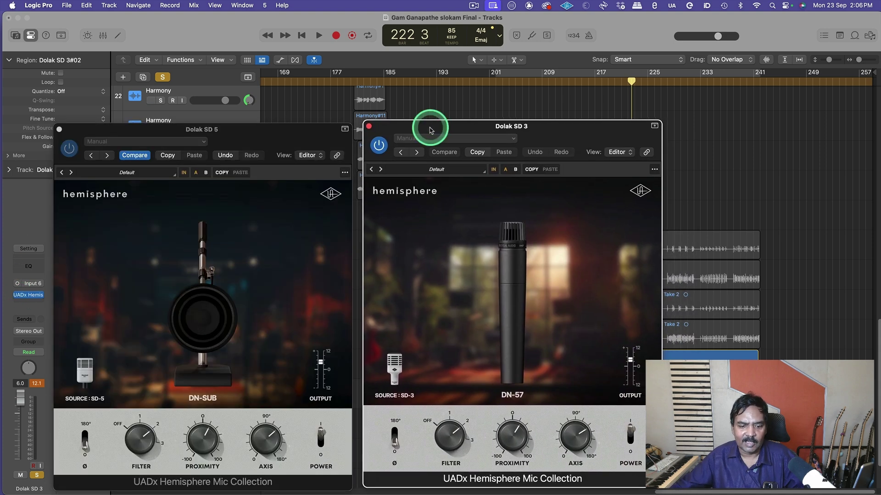
Choose SD-3 as the source mic in the Dolak SD 3 plug-in and play the soloed dolak tracks.
click(395, 362)
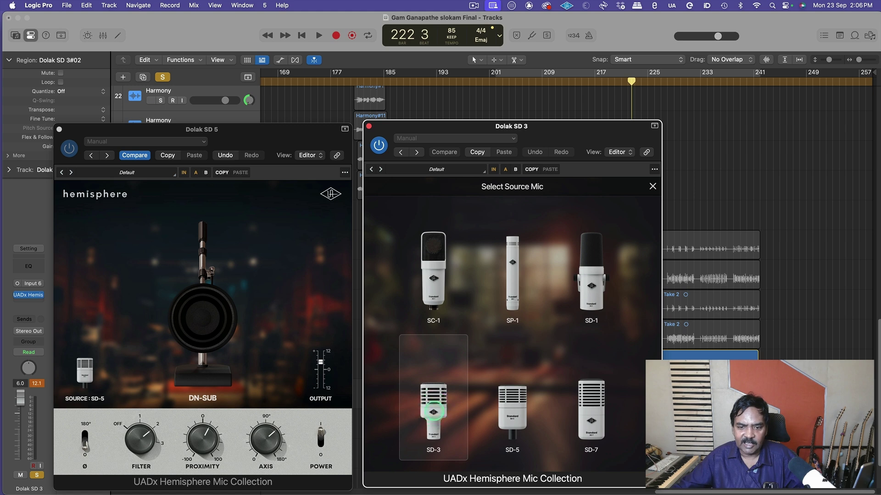
click(433, 411)
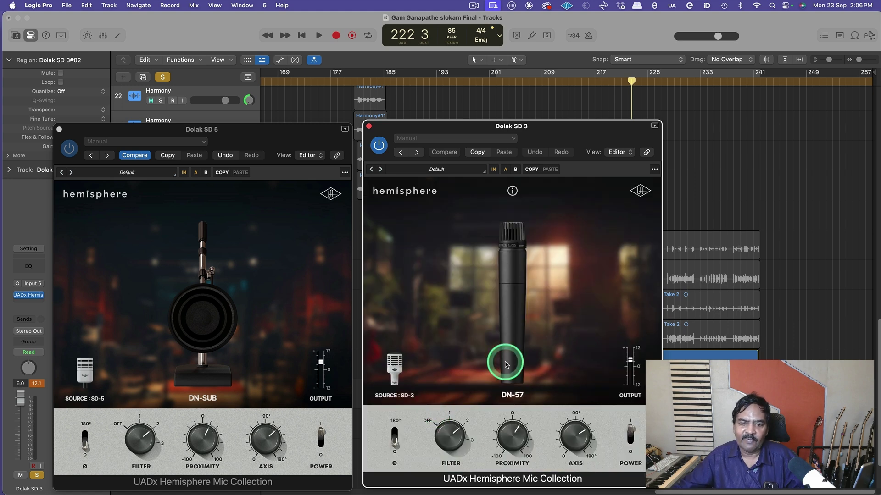
drag(506, 365, 521, 364)
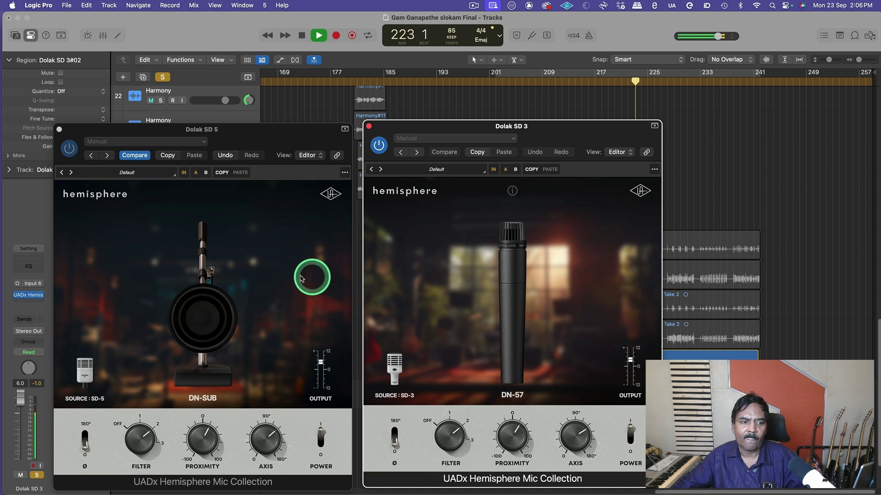
Unsolo Dolak SD 5 to hear Dolak SD 3 alone, moving the Dolak SD 5 plug-in window aside and back.
drag(181, 132, 397, 172)
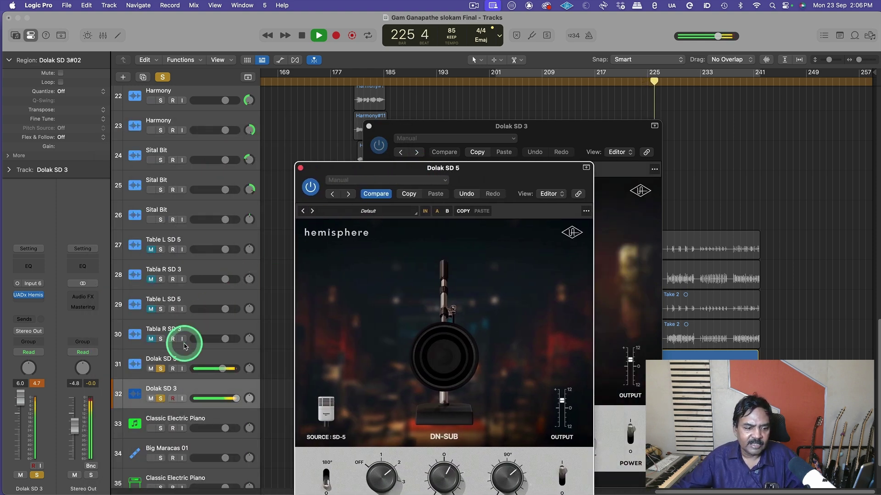
click(159, 368)
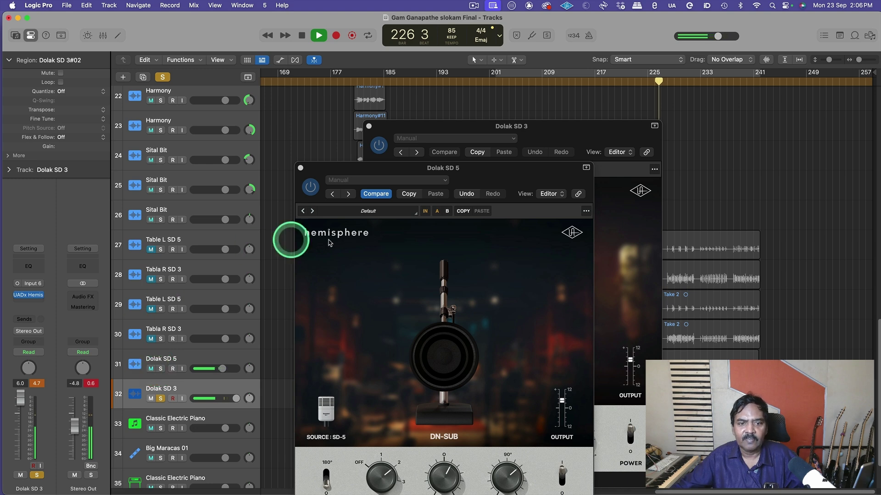
drag(407, 171, 161, 124)
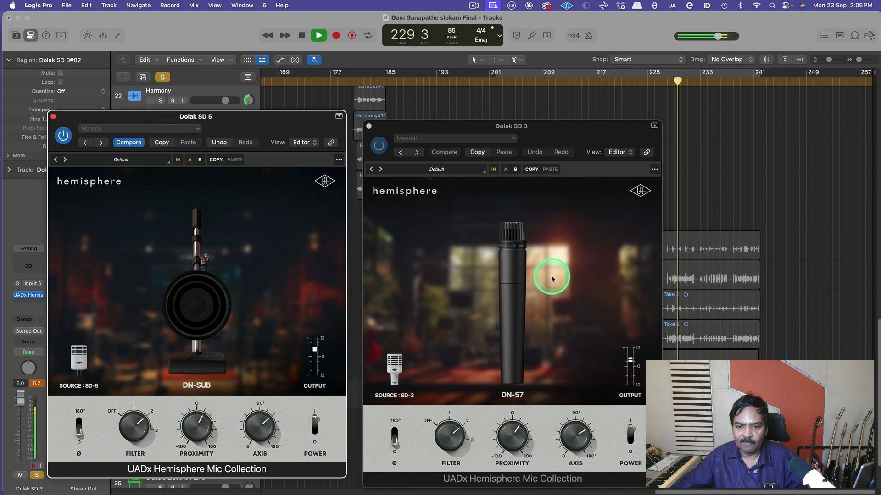
Audition the DN-604 and DN-409U mic models on Dolak SD 3 during playback, ending on DN-4.
click(544, 288)
click(565, 292)
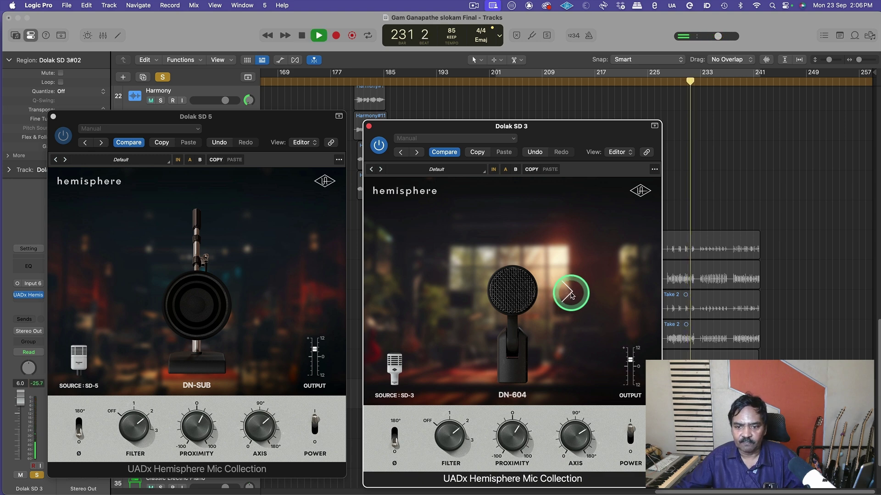
click(571, 293)
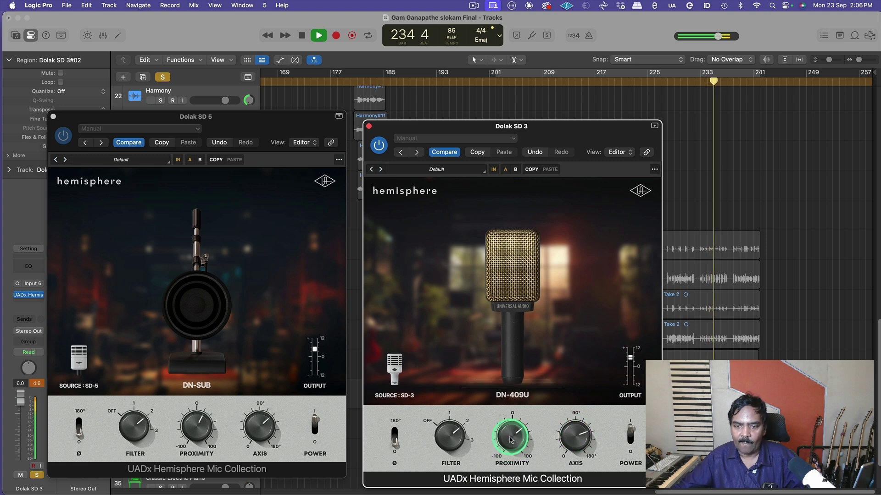
click(560, 301)
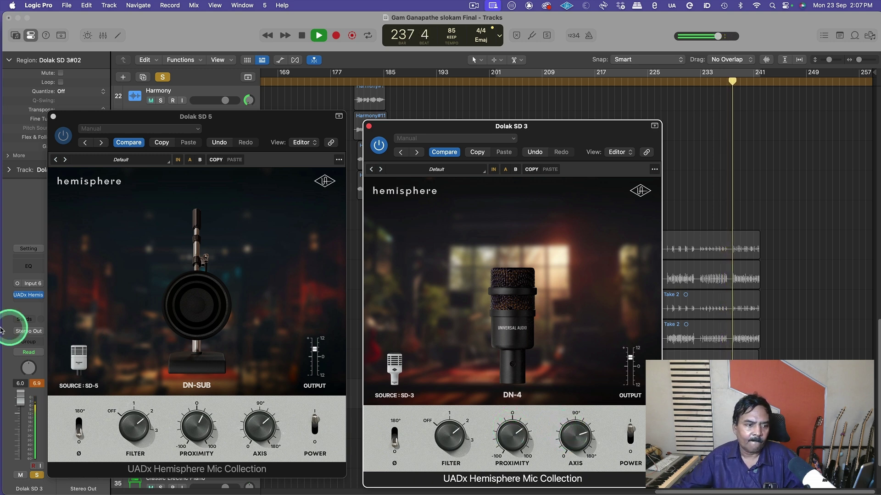
Solo Dolak SD 5 again to hear it together with Dolak SD 3, and return the stopped playhead to bar 232.
drag(92, 123, 237, 126)
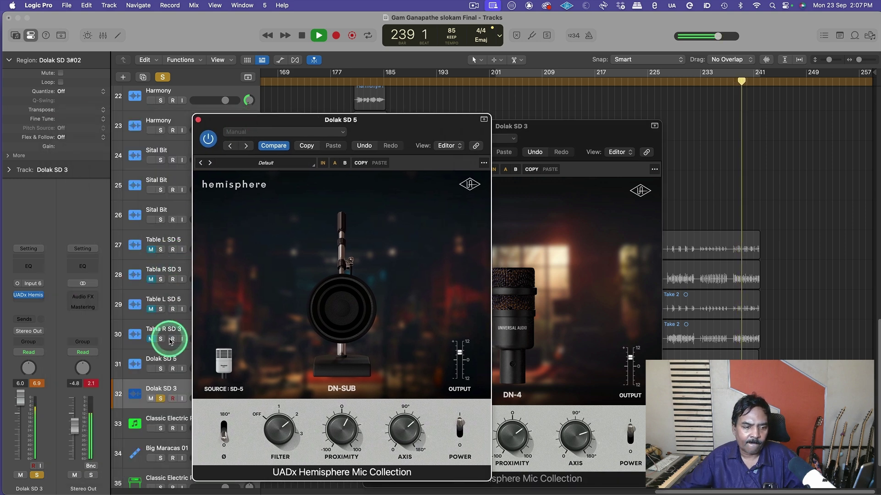
click(160, 369)
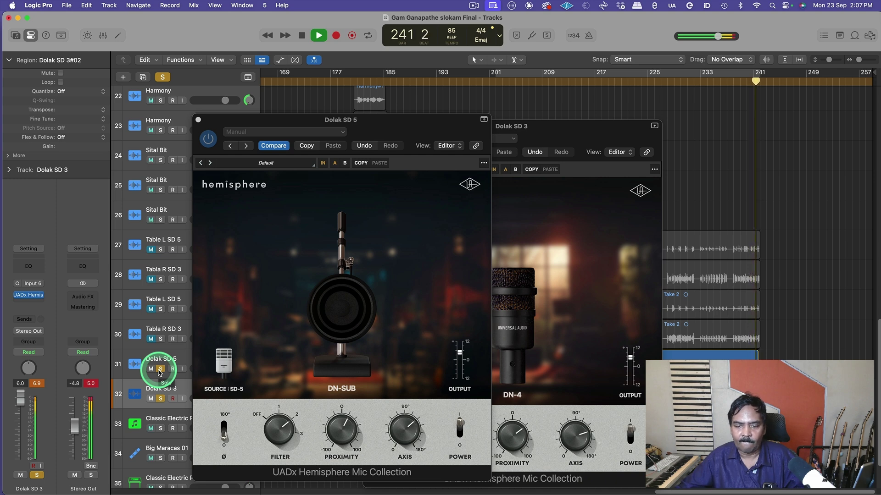
key(space)
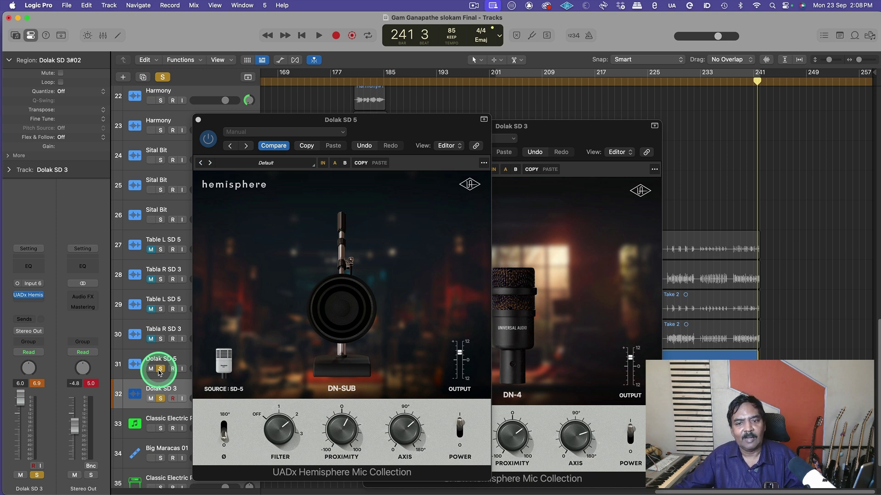
click(693, 81)
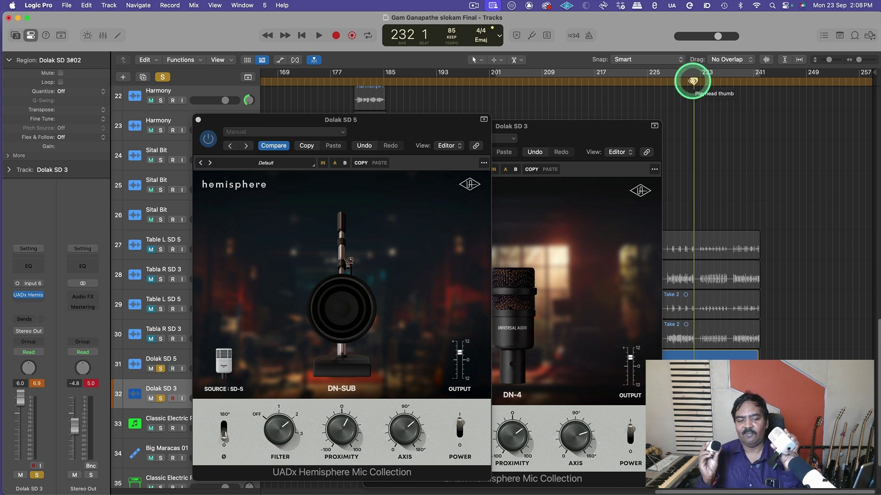